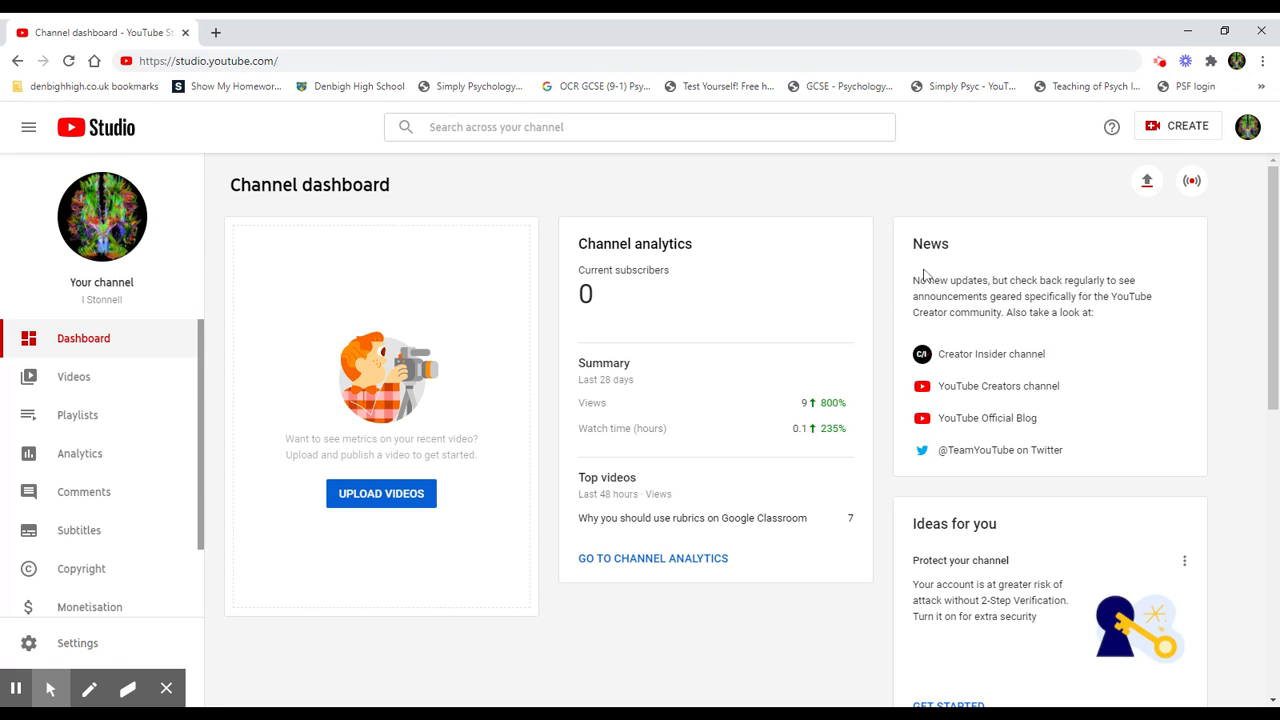
Step: Open the channel's uploaded videos list
left_click(1181, 134)
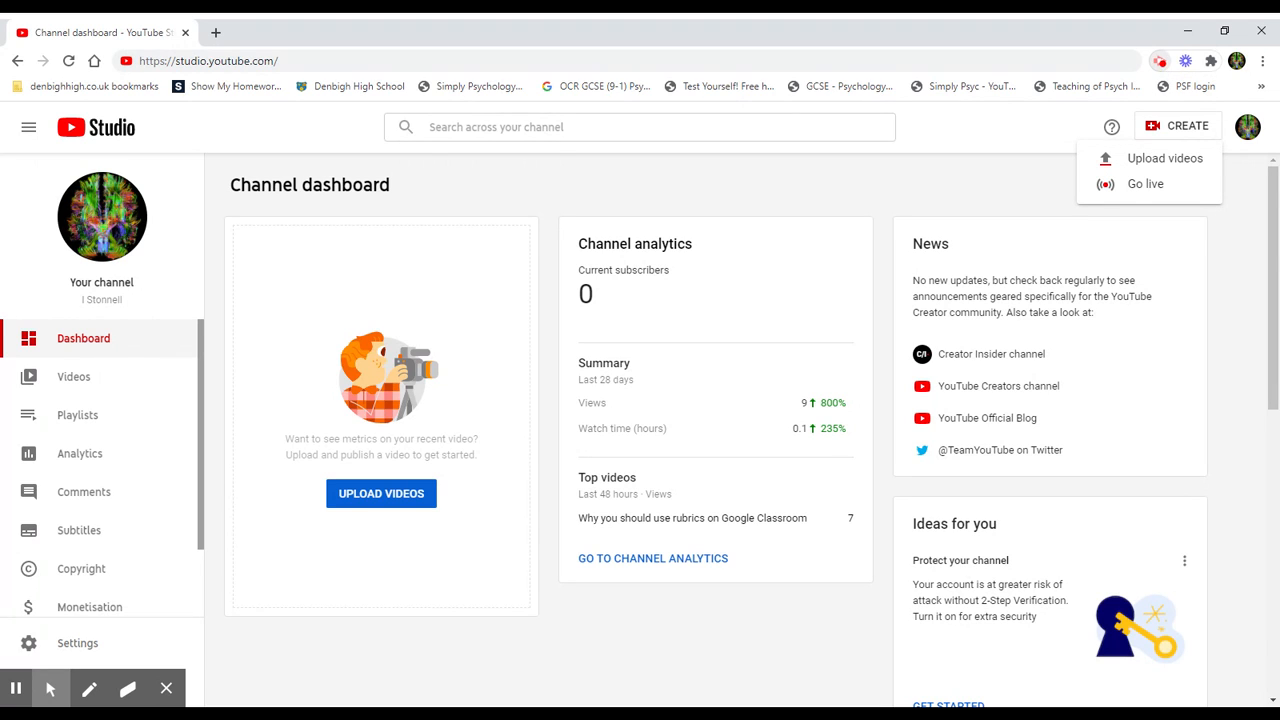
left_click(78, 387)
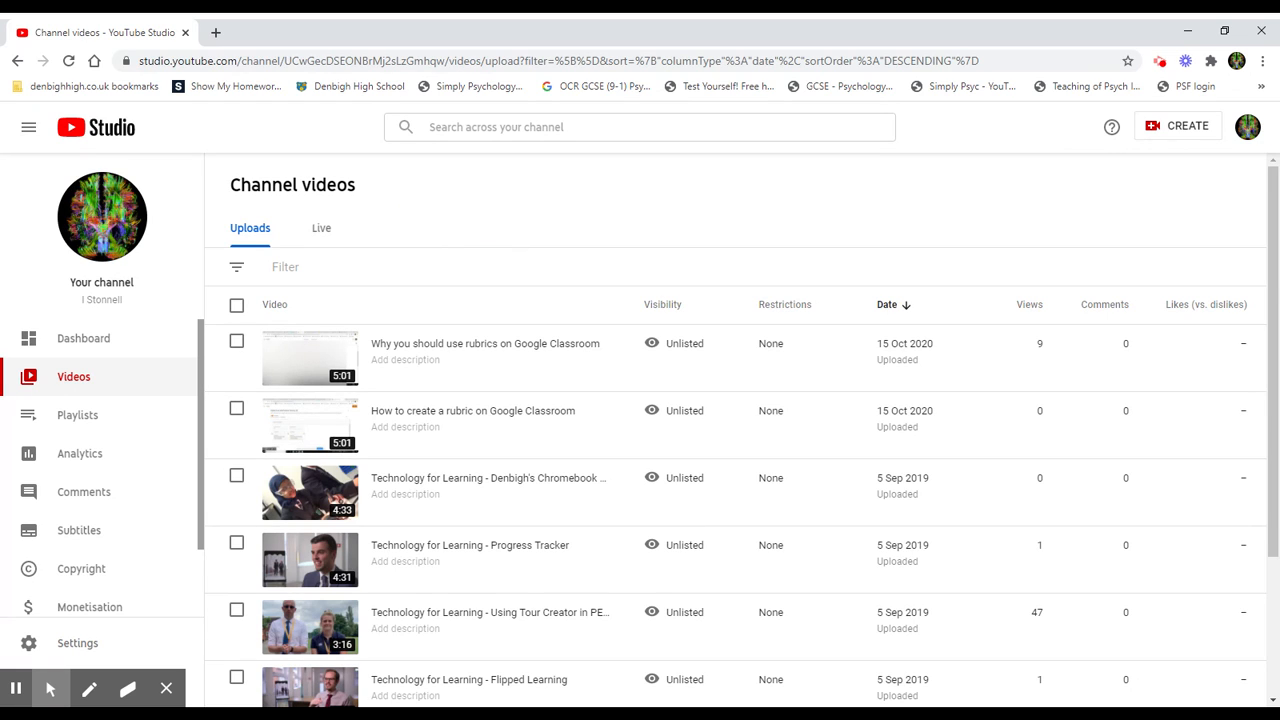
Step: Open the video editor for the 'How to create a rubric on Google Classroom' video
left_click(719, 345)
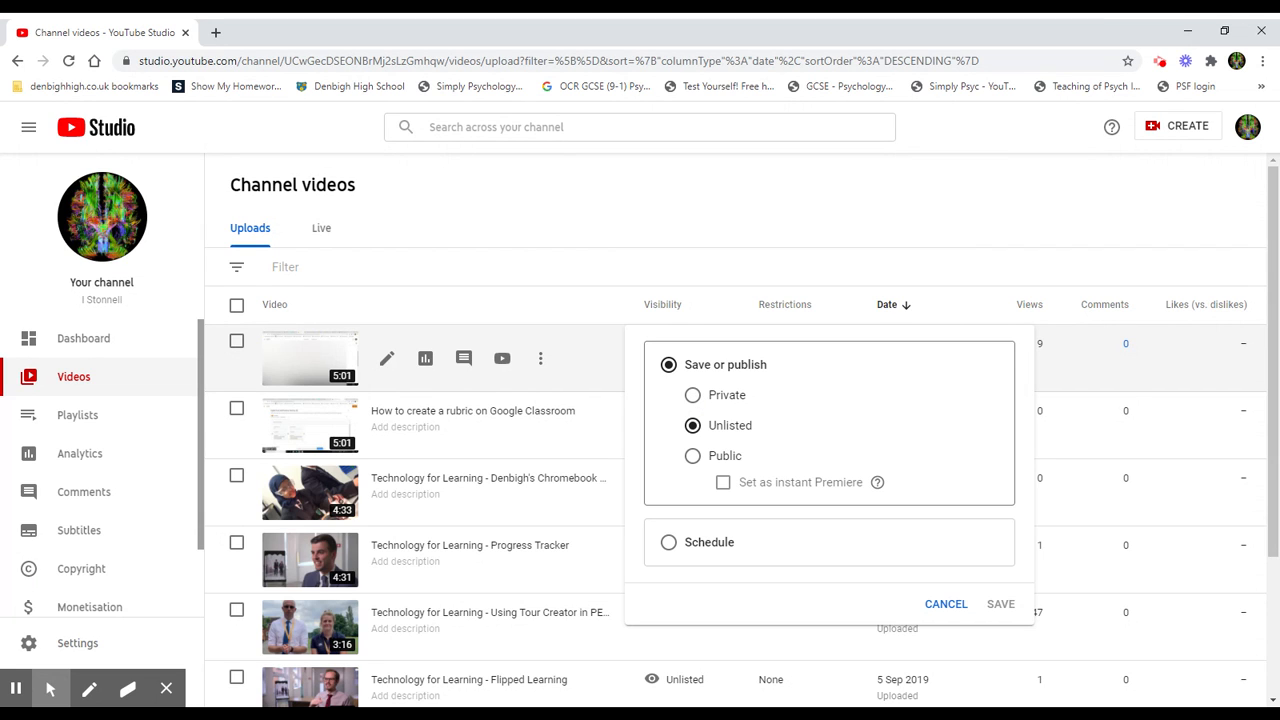
left_click(615, 310)
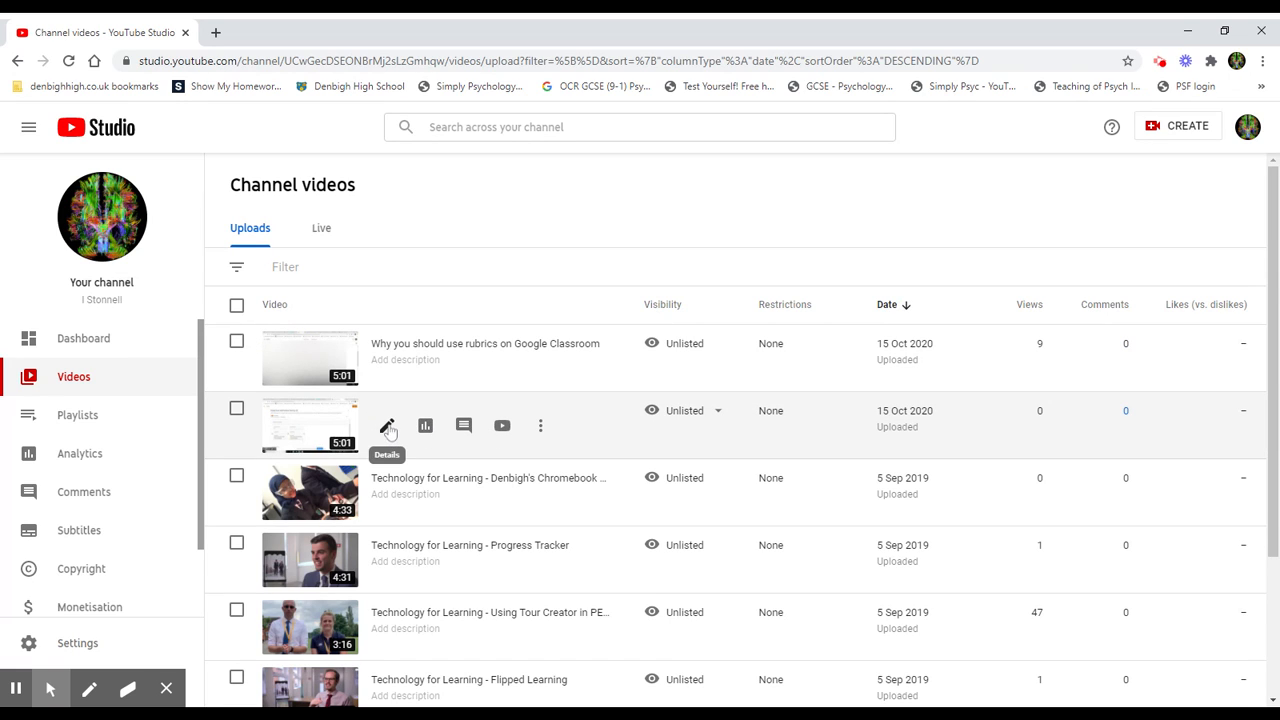
left_click(388, 428)
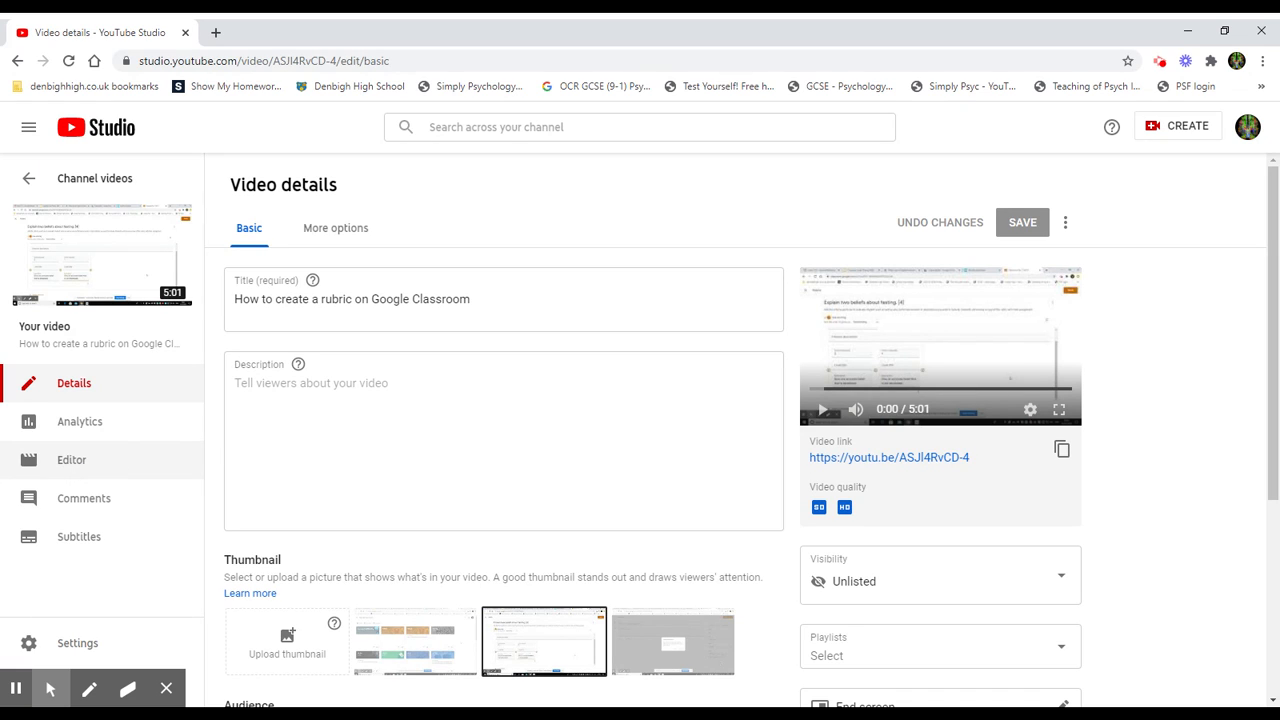
left_click(71, 463)
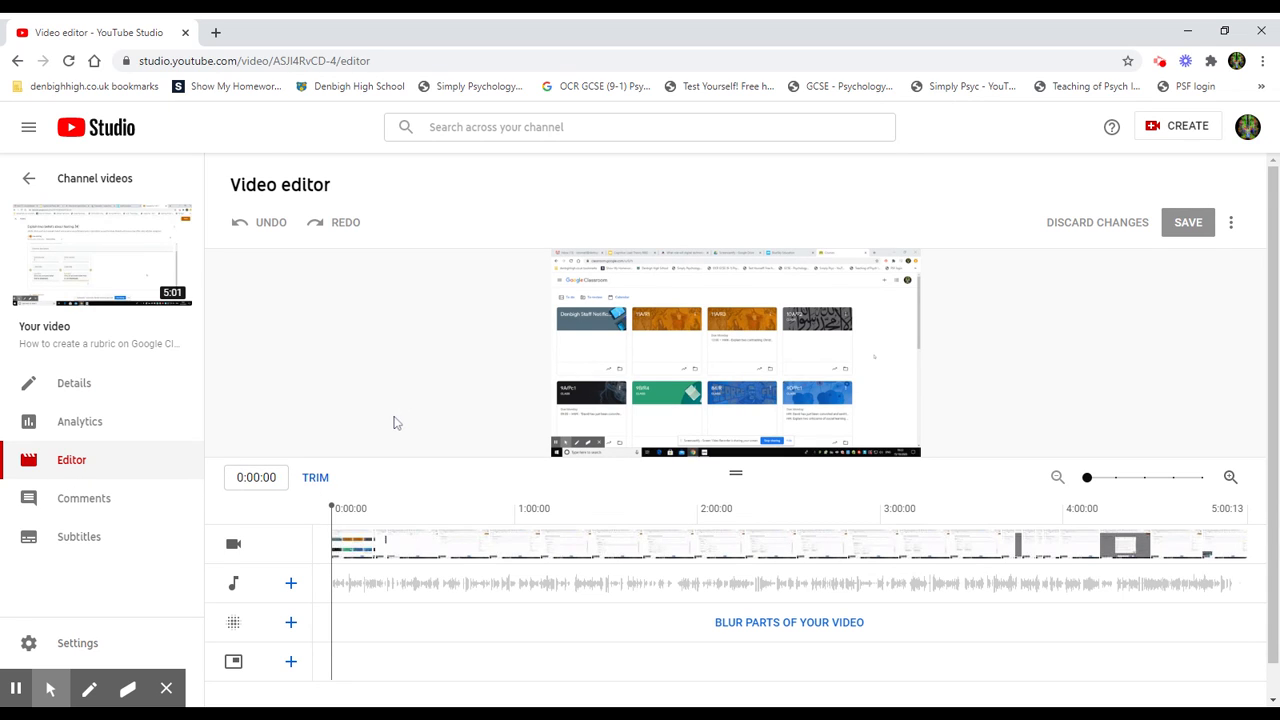
Step: Preview the video by scrubbing through the timeline and playing it
scroll(375, 440, "down", 1)
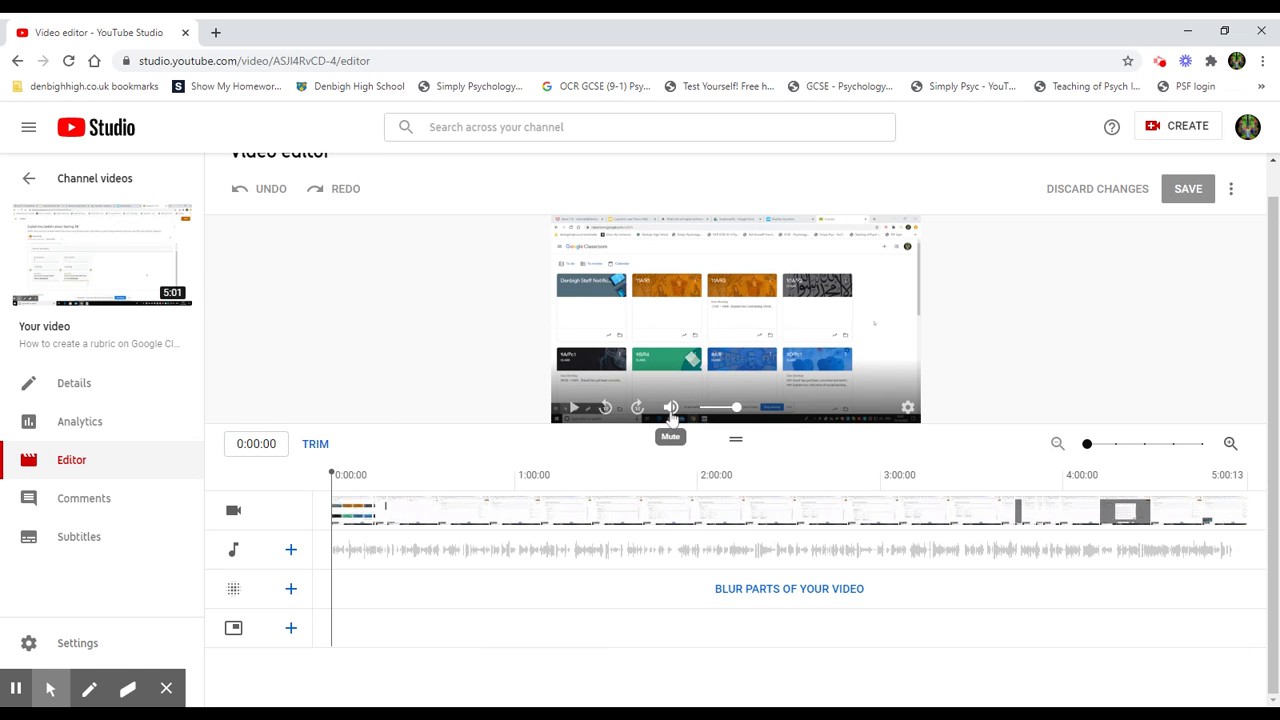
left_click_drag(335, 507, 557, 497)
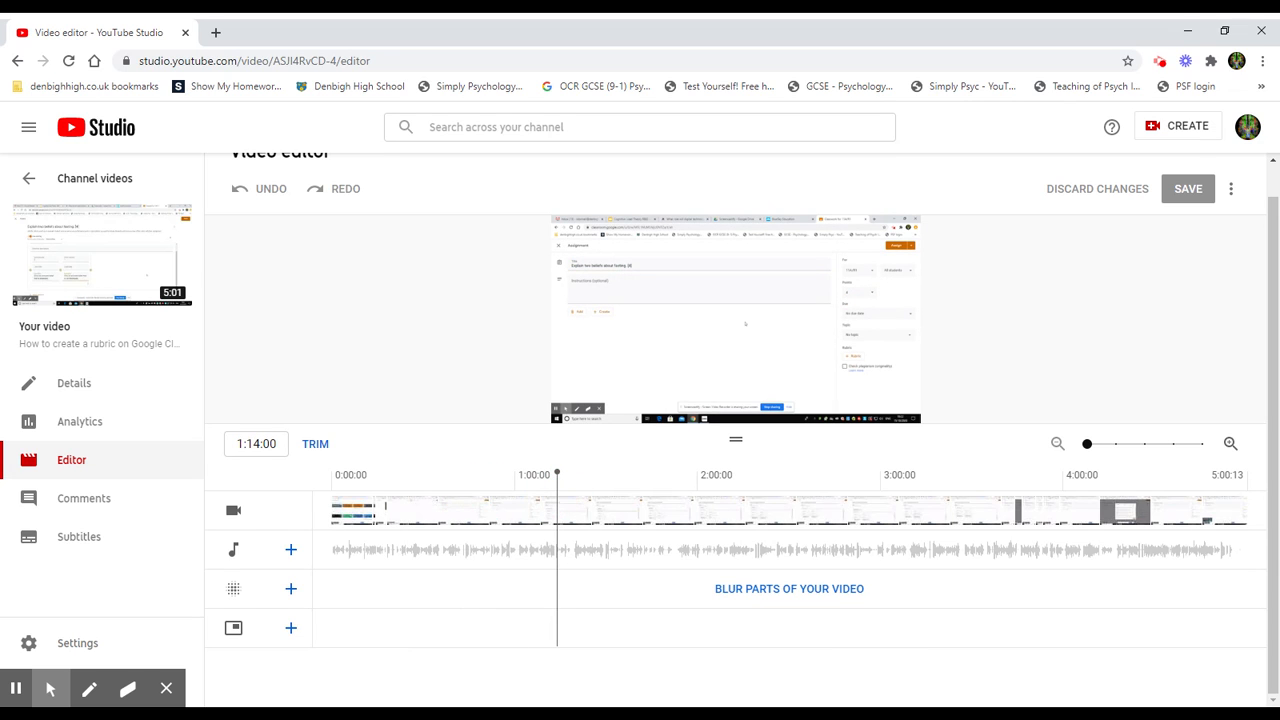
left_click(574, 409)
left_click(802, 330)
left_click(573, 408)
left_click_drag(564, 513, 342, 508)
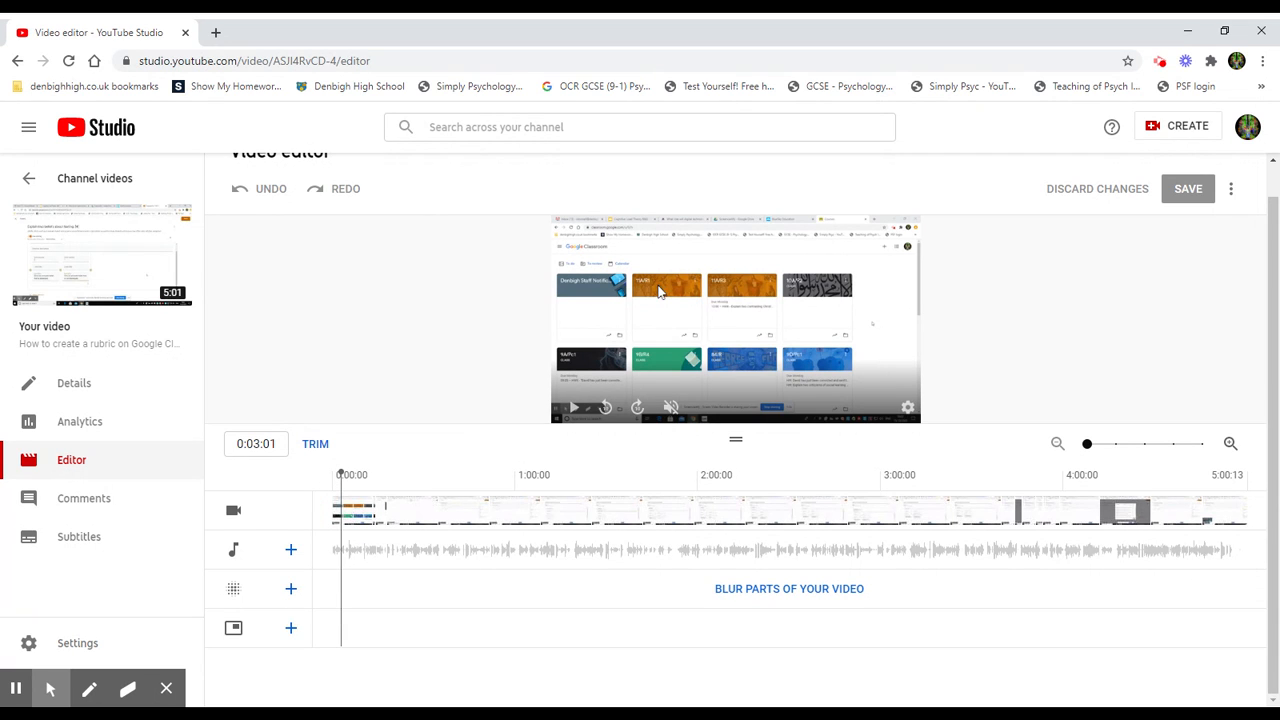
left_click(652, 289)
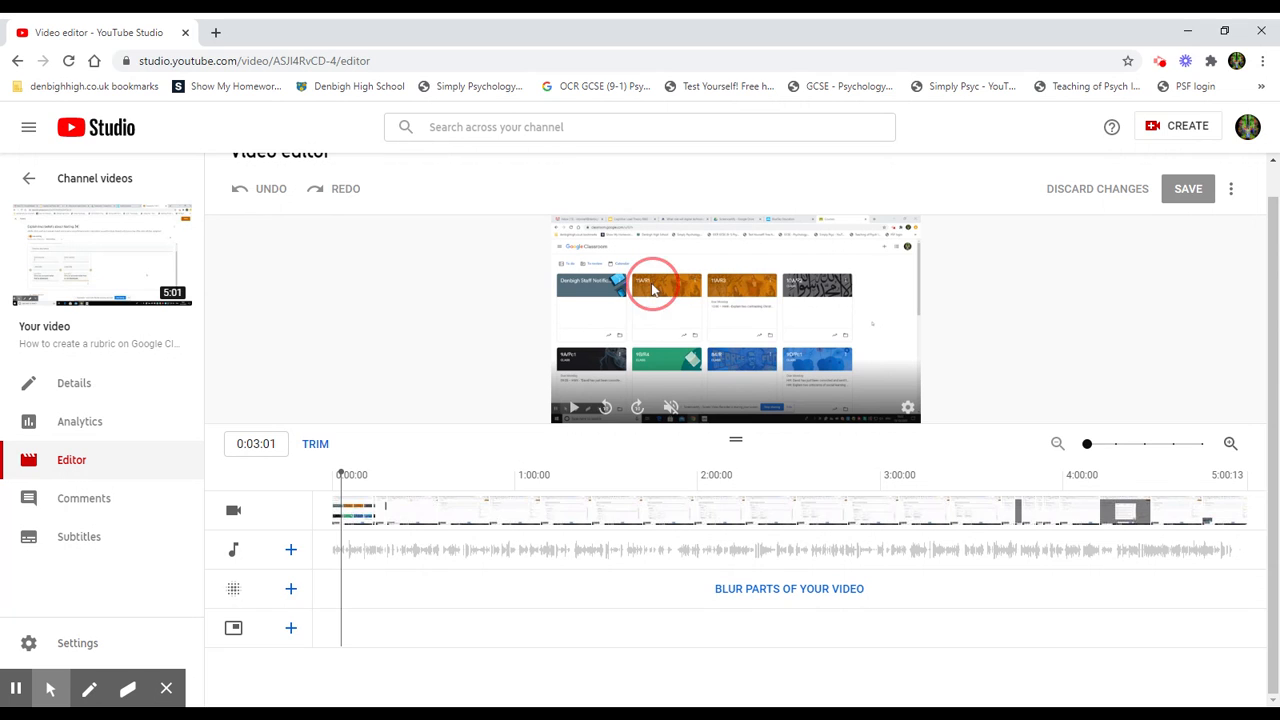
left_click(573, 407)
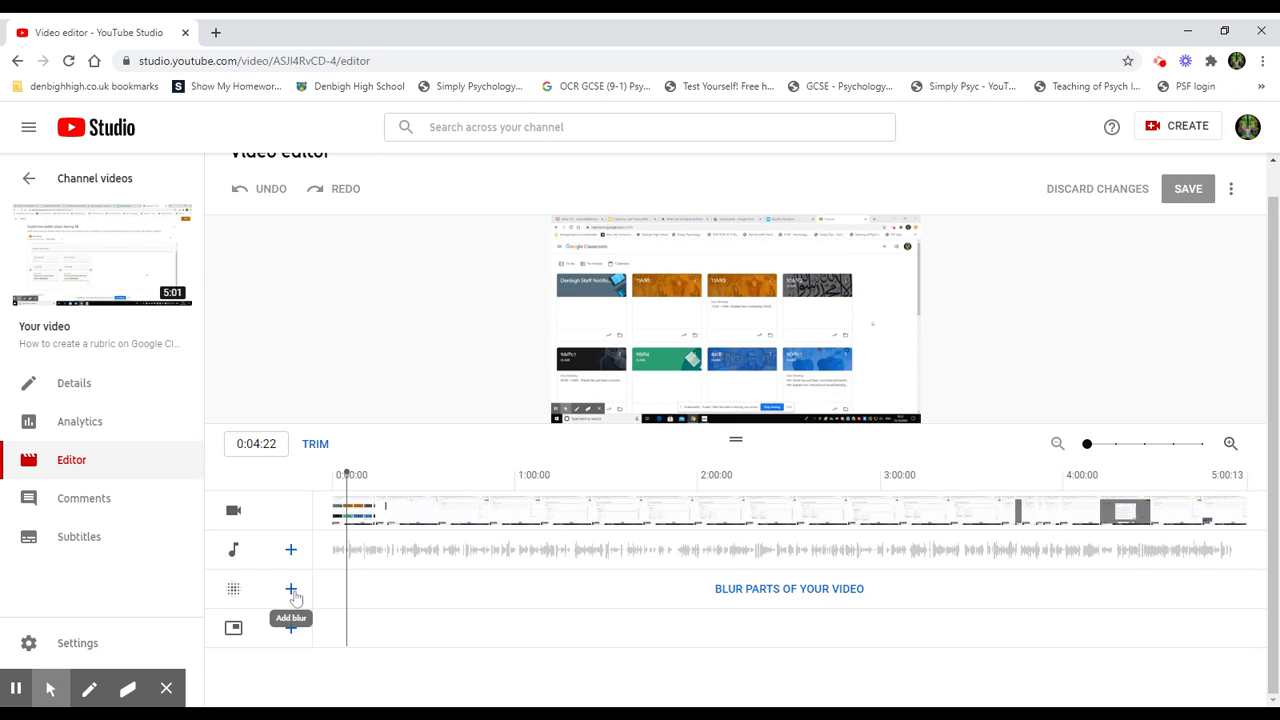
Step: Add a custom rectangle blur to the video and position its box in the preview
left_click(290, 588)
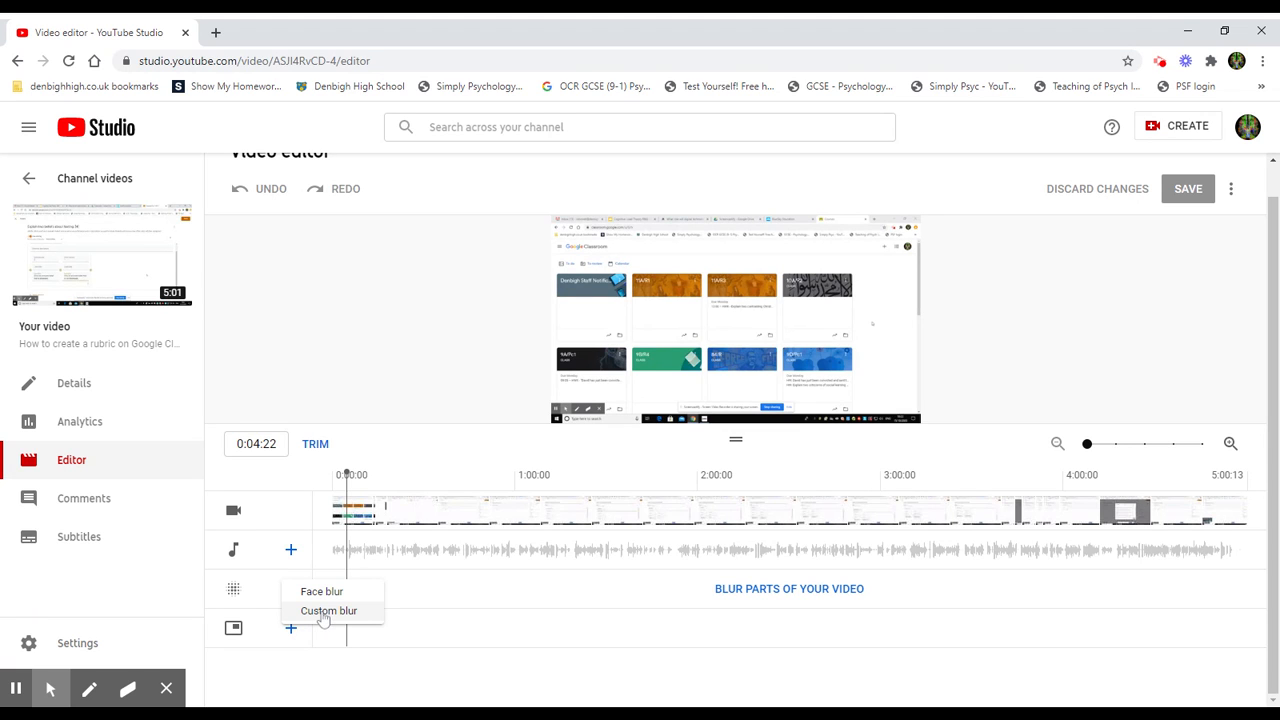
left_click(324, 614)
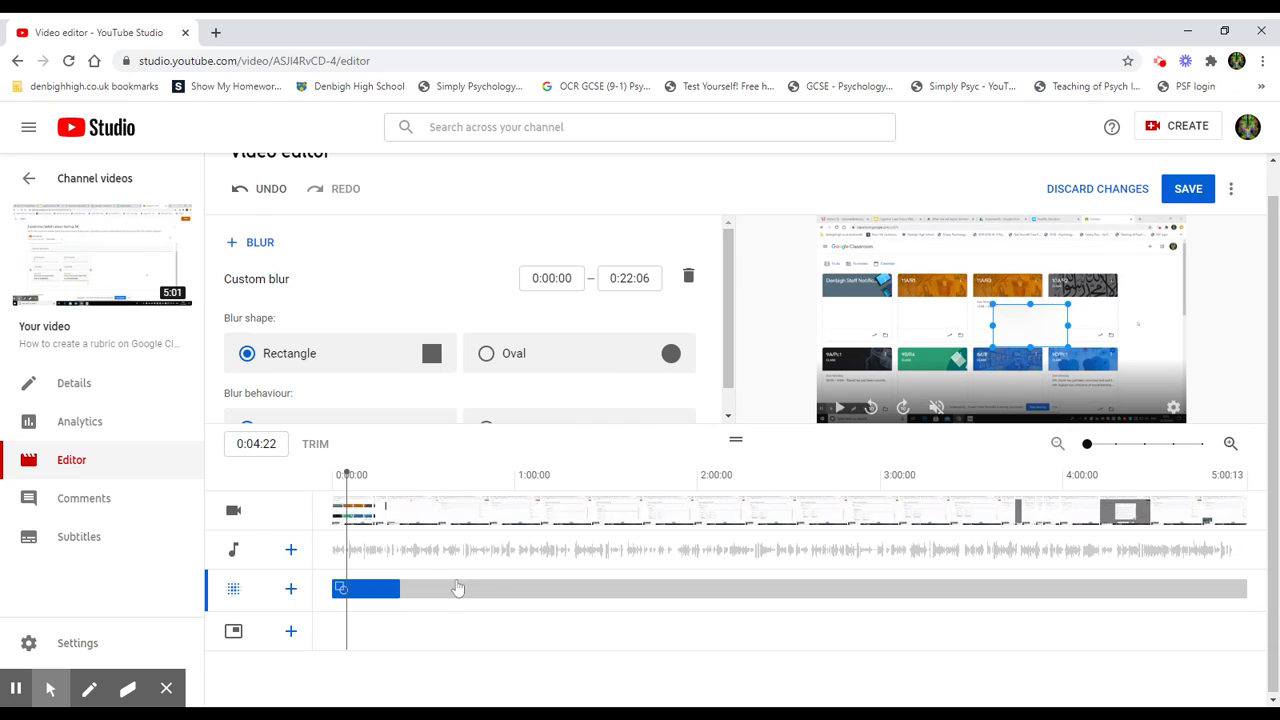
left_click_drag(1032, 334, 1001, 323)
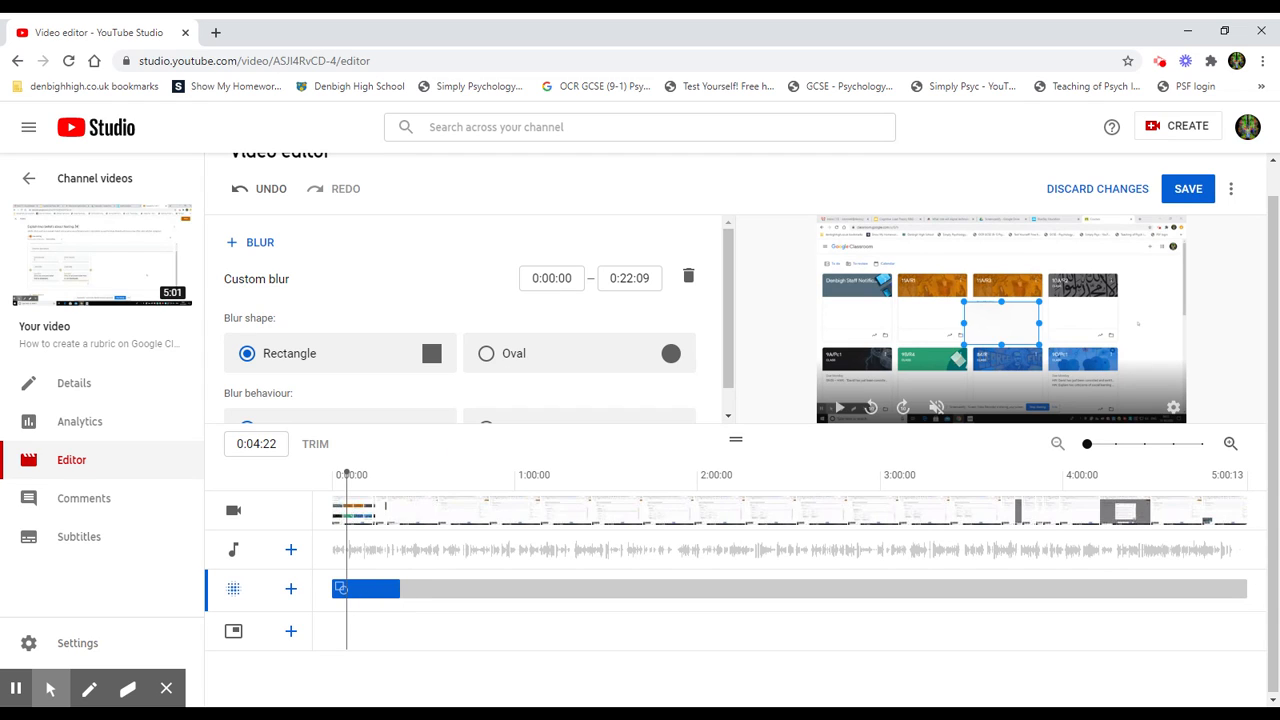
Step: Set the blur behaviour to Fix blur position and move the blur box over the second class card
left_click(308, 285)
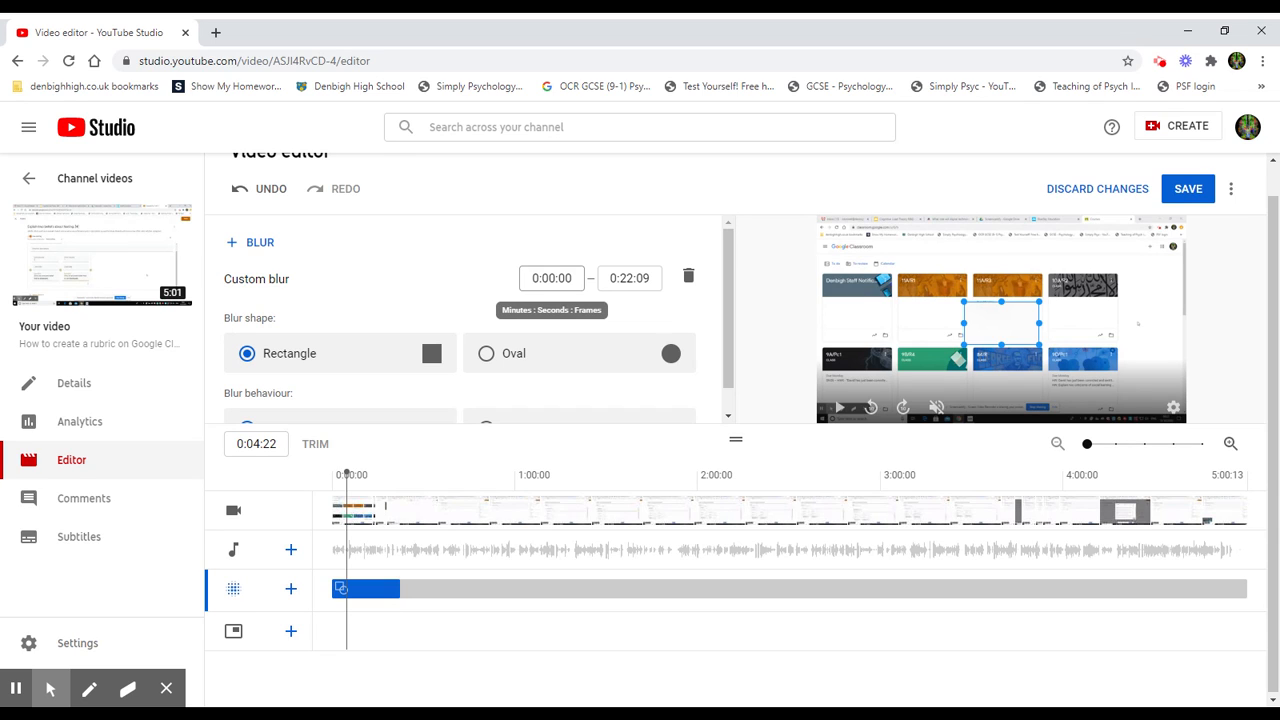
left_click_drag(729, 252, 729, 268)
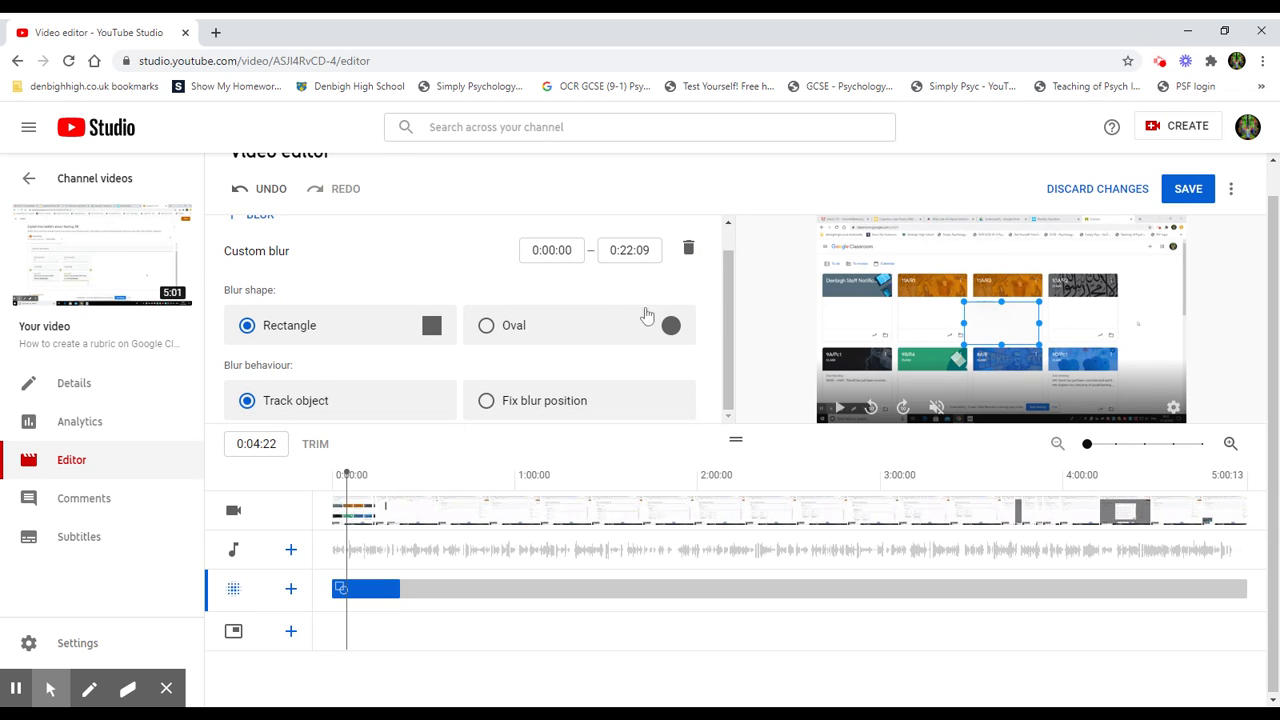
left_click(507, 331)
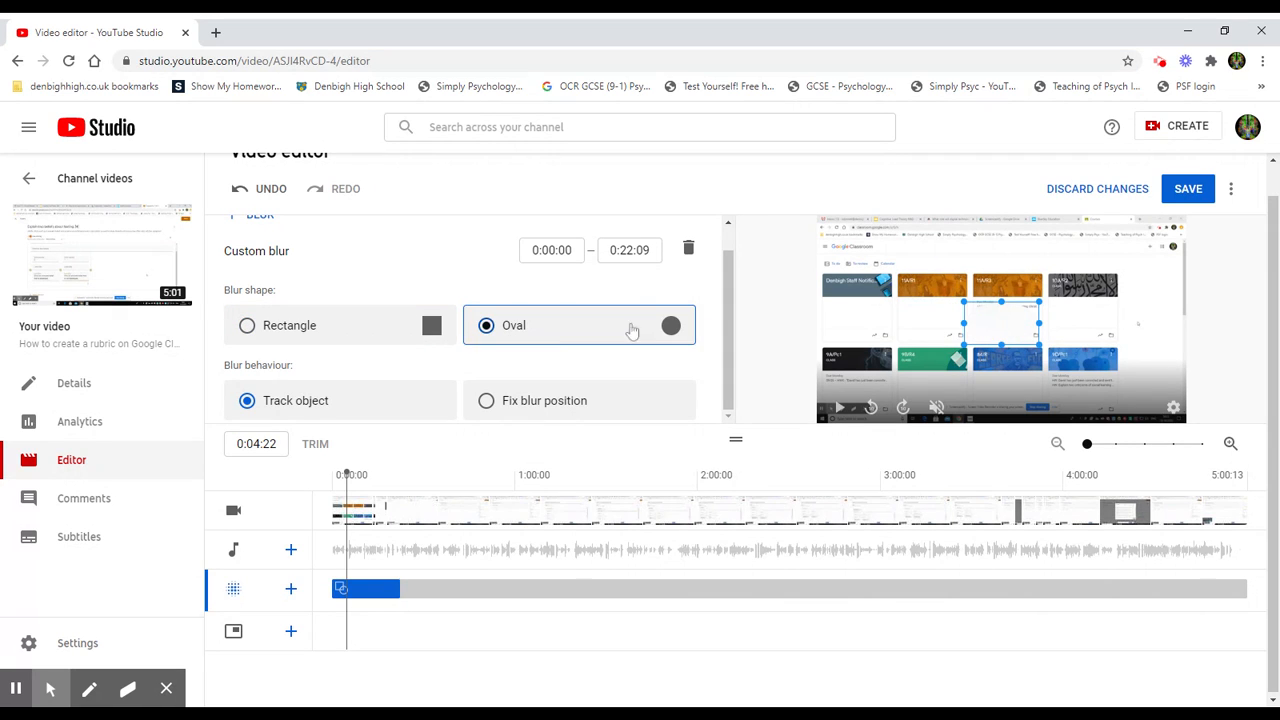
left_click(246, 327)
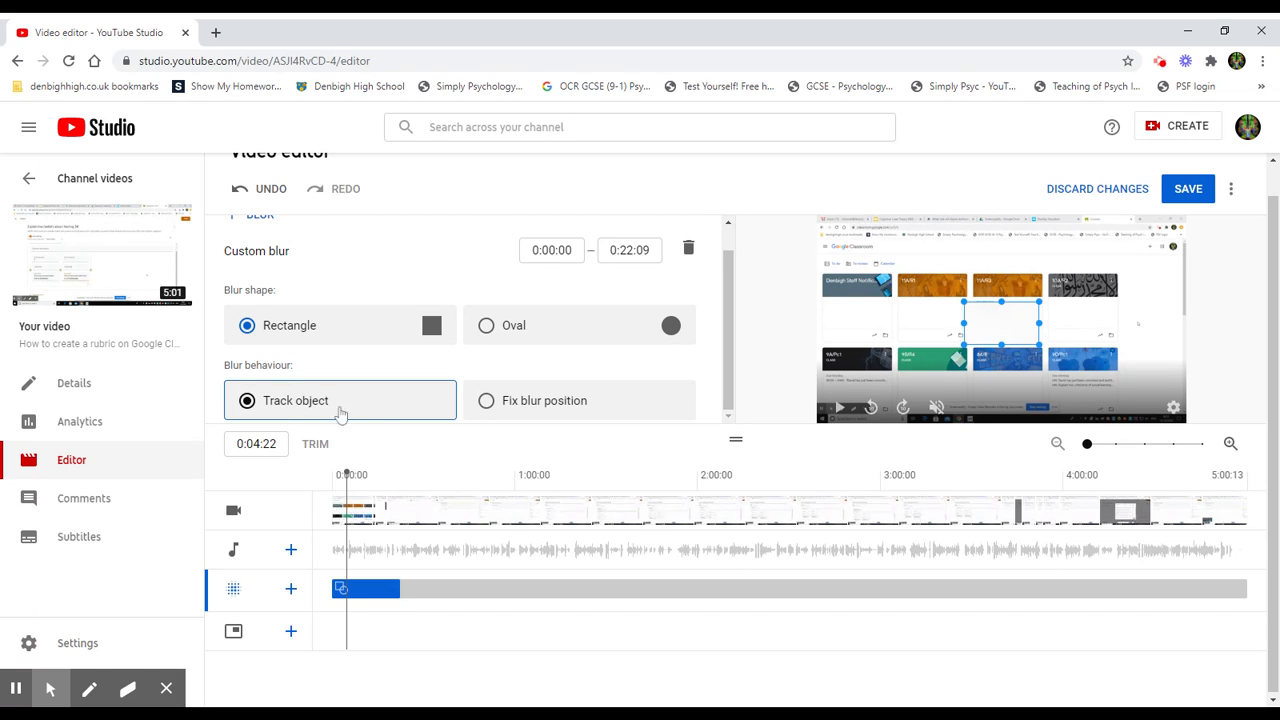
left_click(488, 404)
left_click_drag(986, 313, 935, 301)
left_click(966, 290)
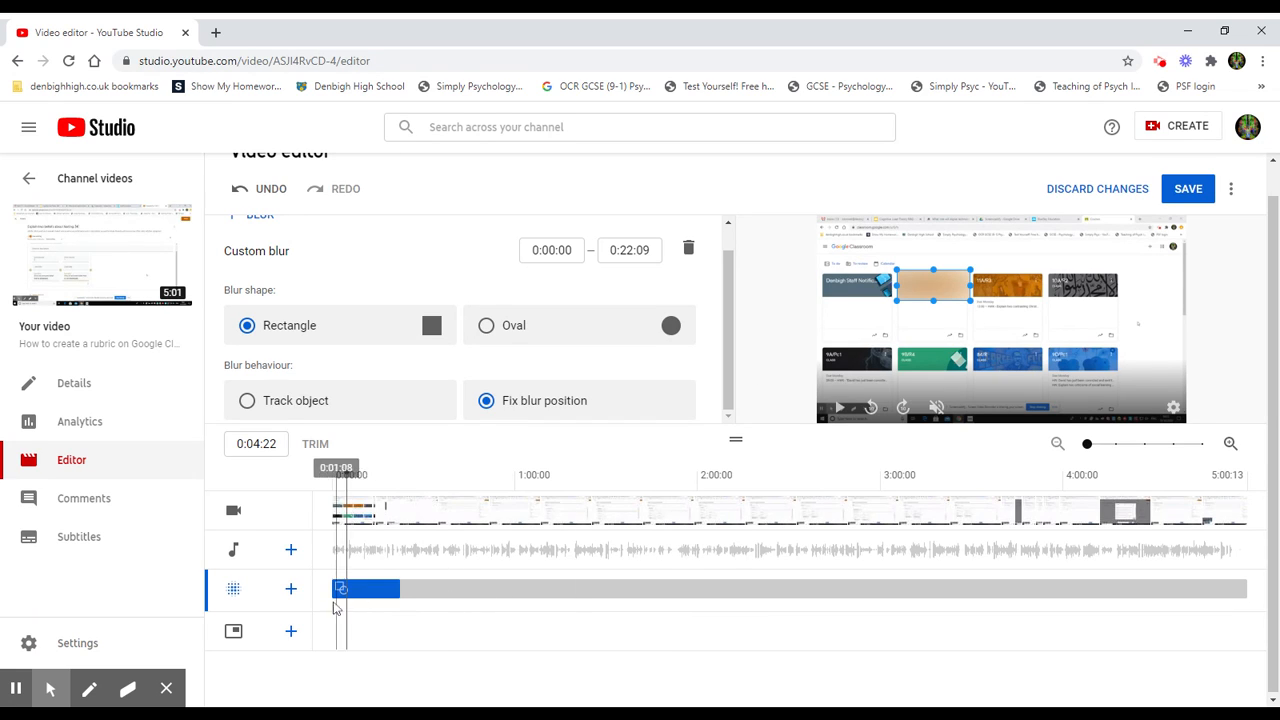
Step: Trim the blur segment on the timeline to run from 0:03:11 to 0:13:12 and play the preview
left_click_drag(335, 590, 345, 590)
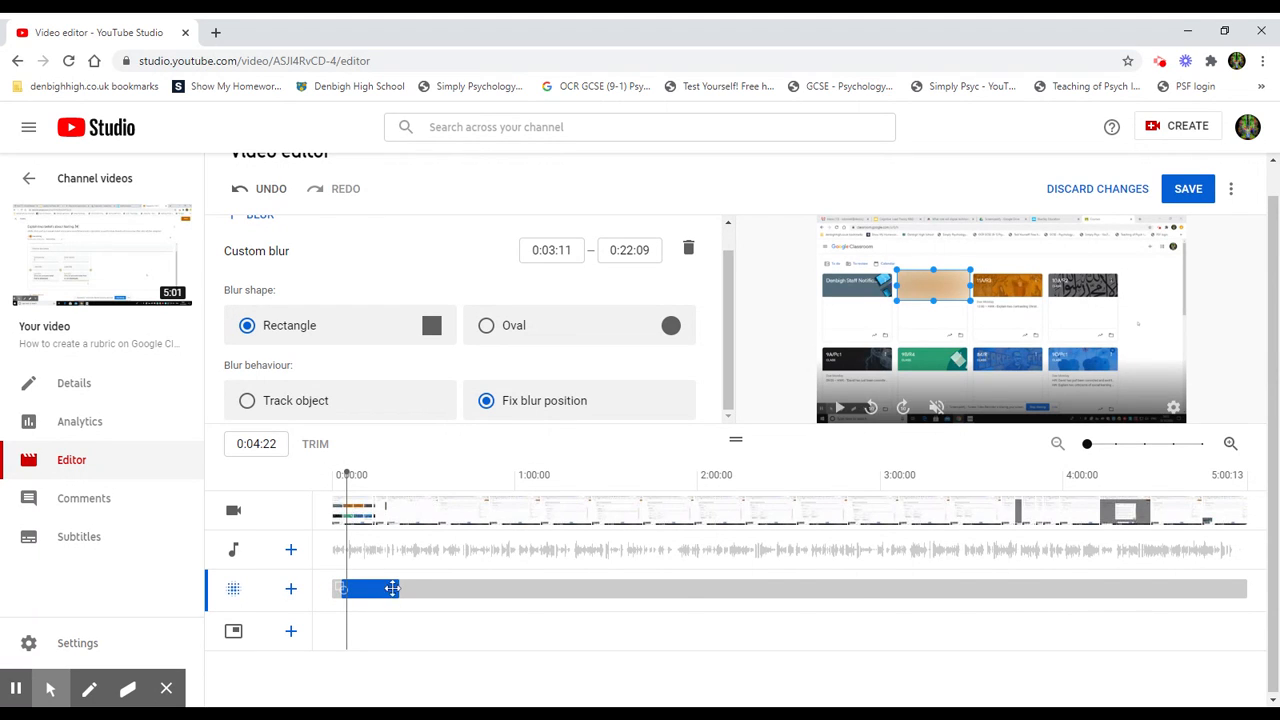
left_click_drag(400, 592, 340, 556)
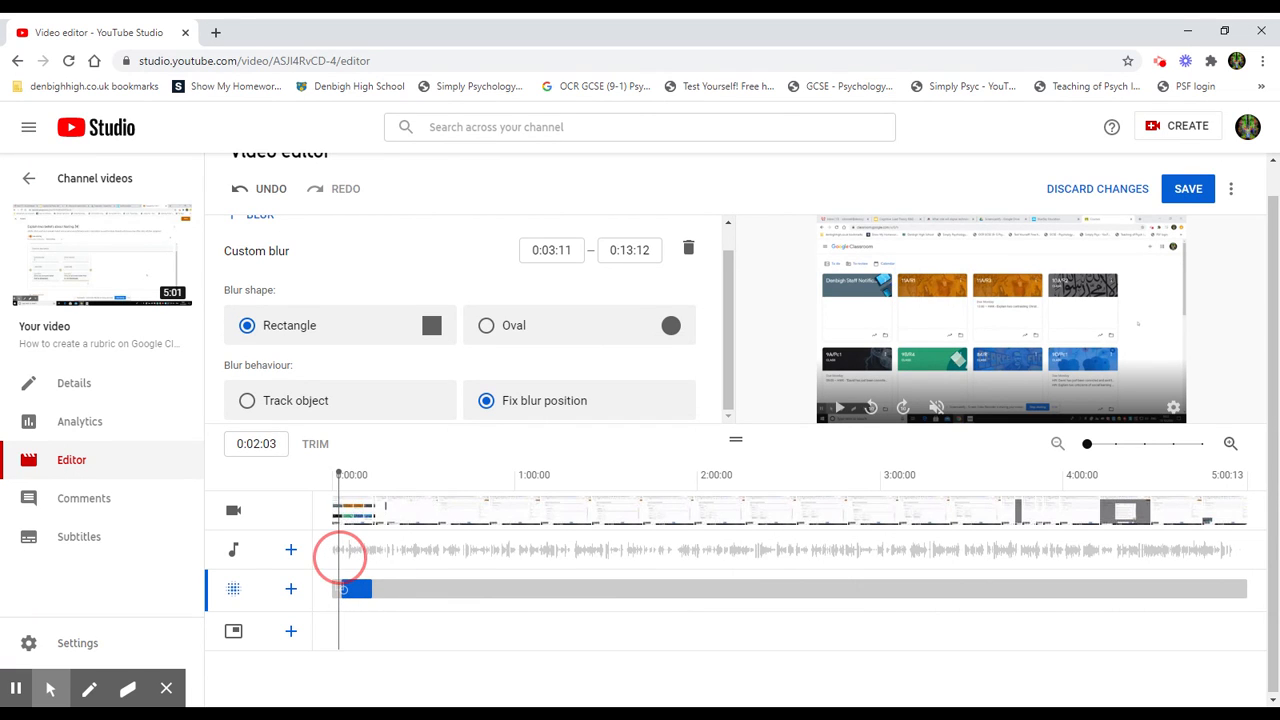
left_click(838, 407)
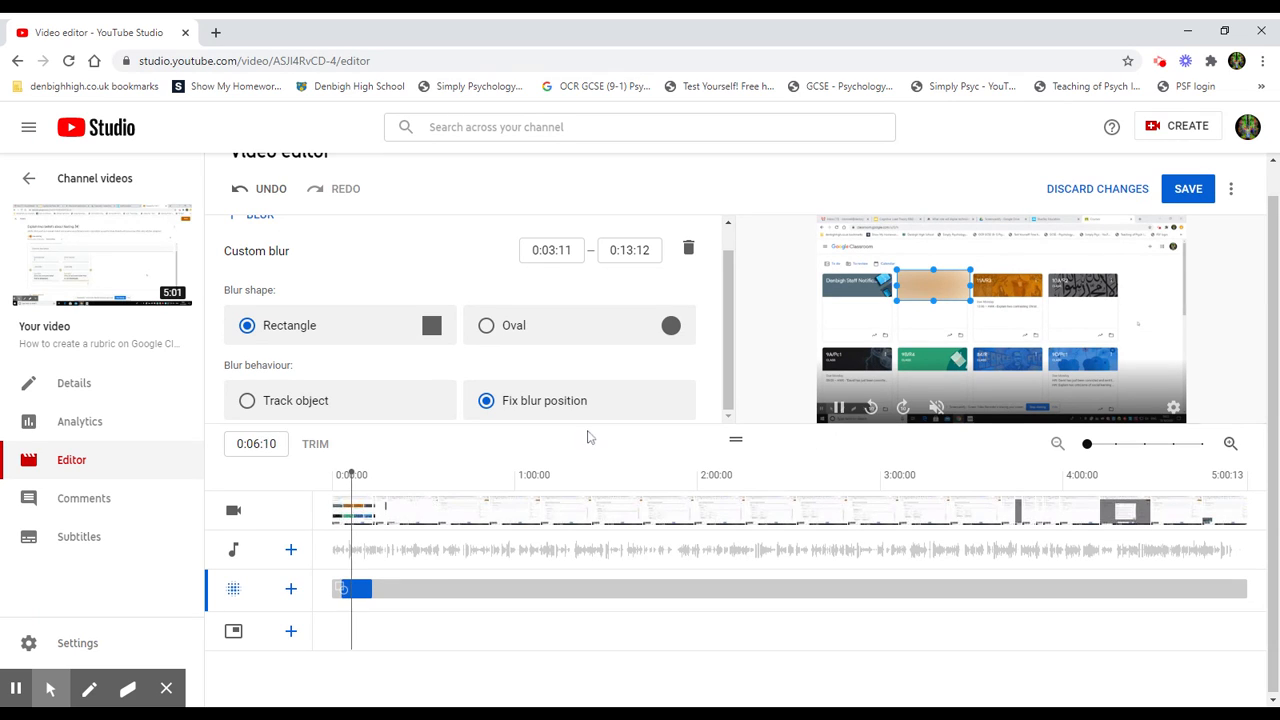
left_click(838, 407)
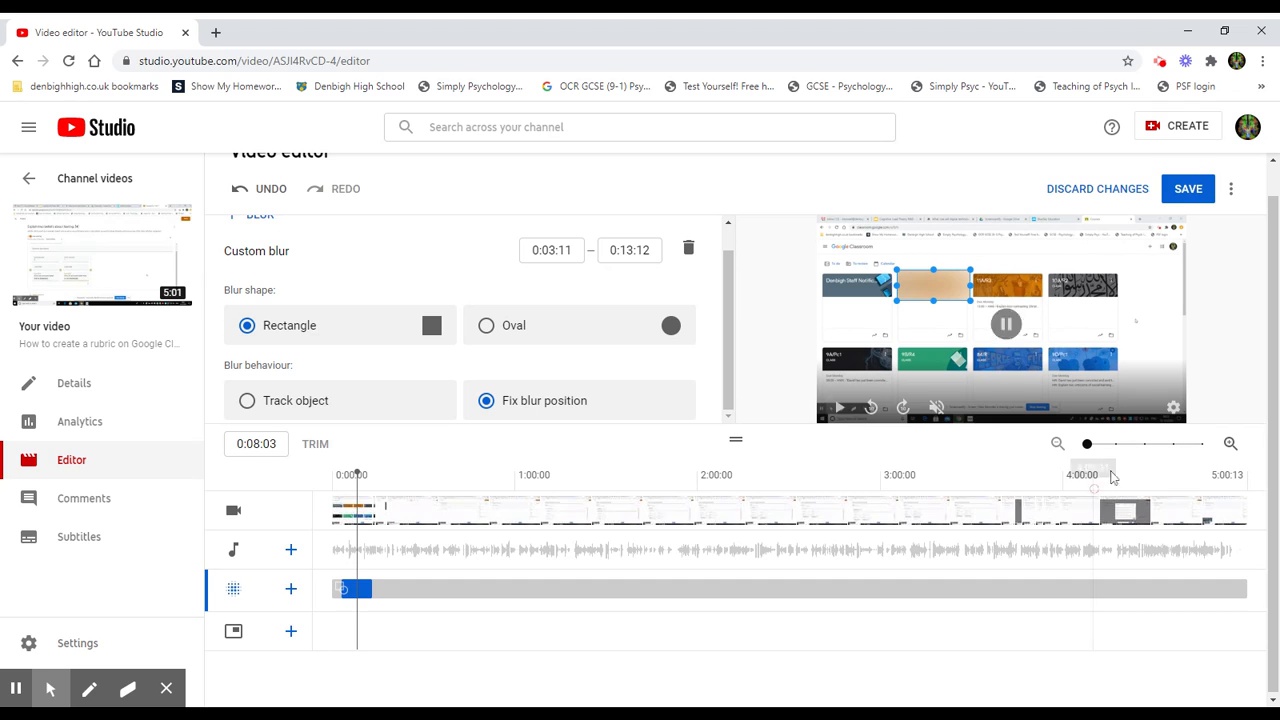
Step: Set the blur segment to run from 0:05:11 to 0:12:01 on the timeline
left_click(1230, 443)
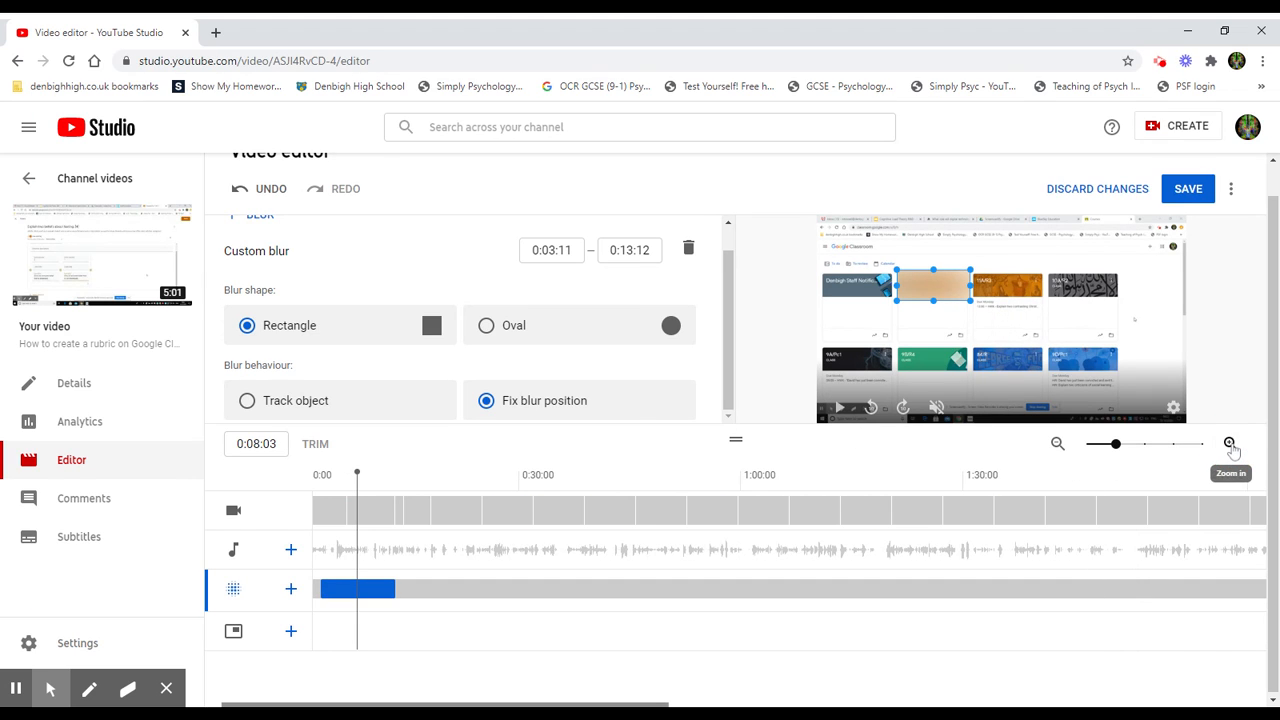
left_click(1230, 443)
left_click_drag(290, 705, 267, 702)
left_click_drag(388, 592, 418, 585)
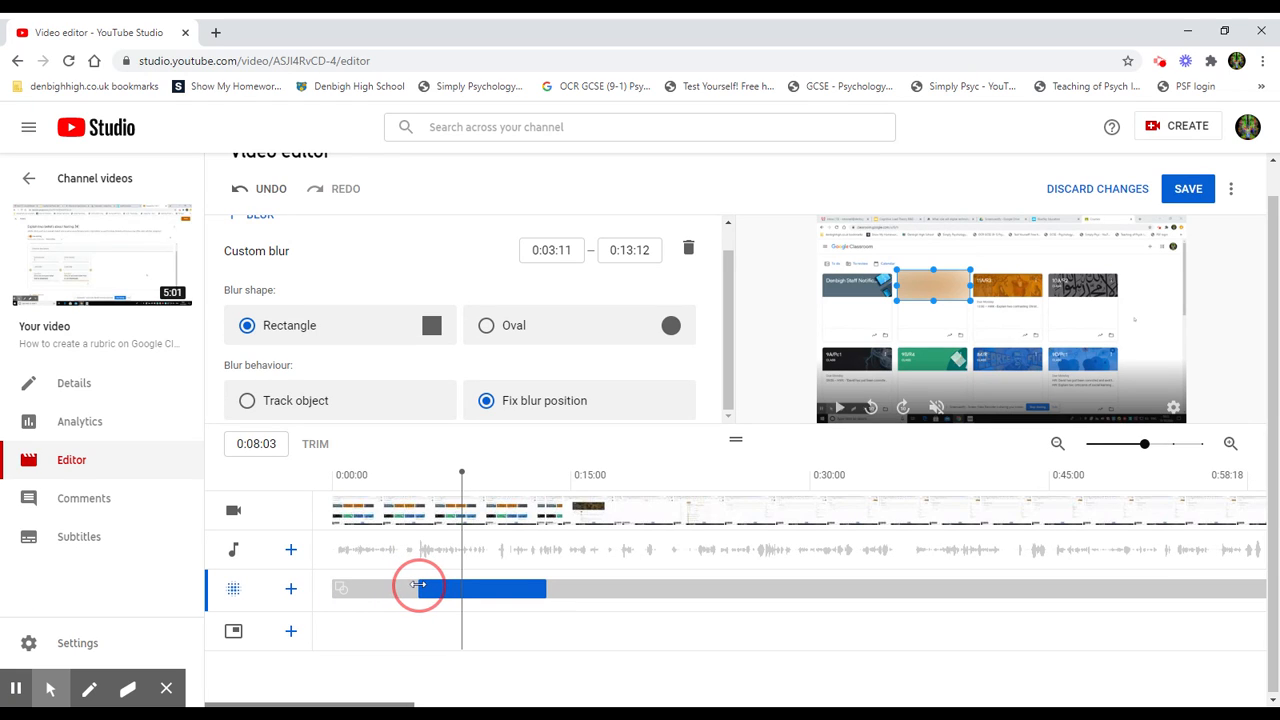
left_click_drag(544, 589, 524, 587)
left_click(461, 548)
left_click_drag(461, 548, 404, 545)
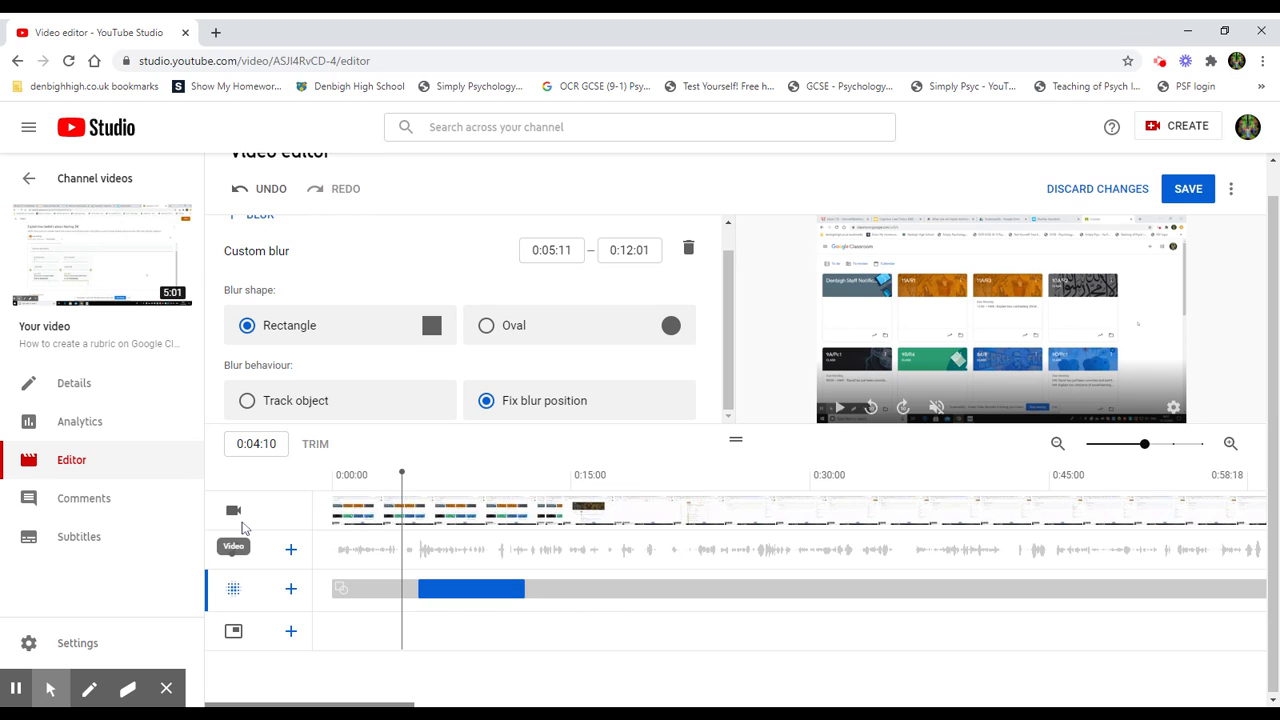
Step: Play back the blurred section and save the video edits
left_click(840, 406)
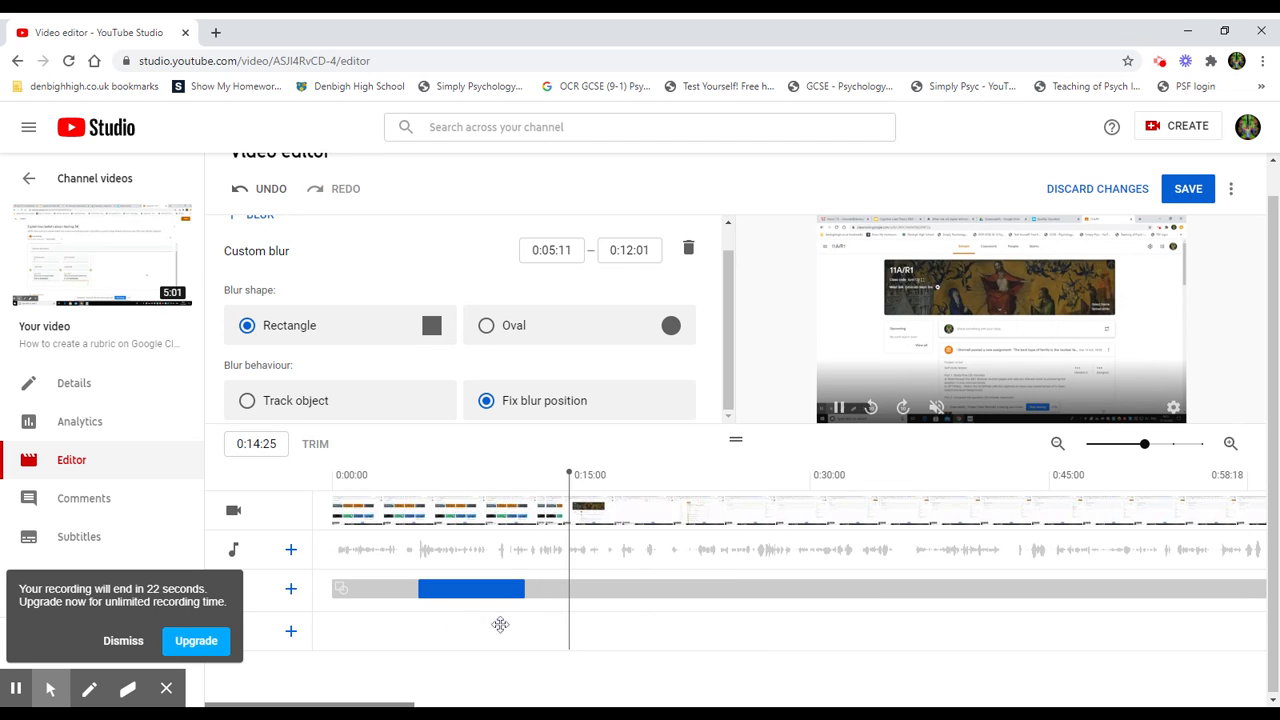
key("space")
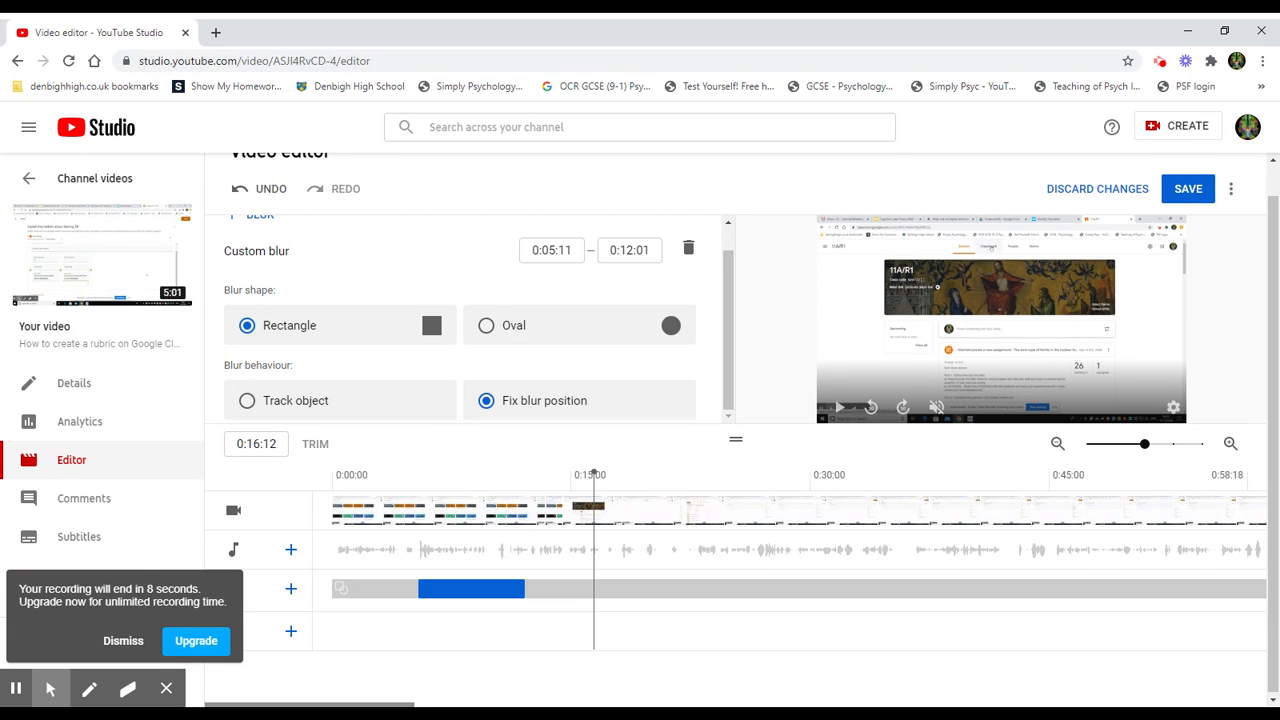
left_click(1192, 193)
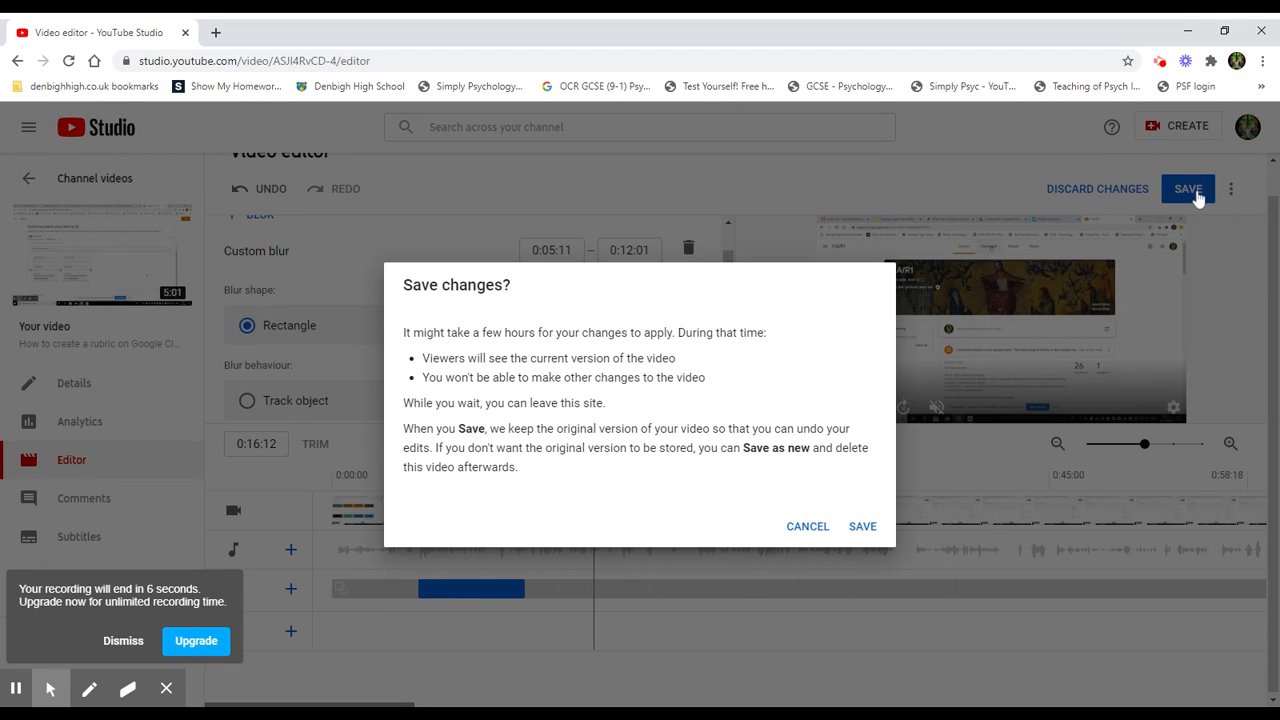
left_click(861, 527)
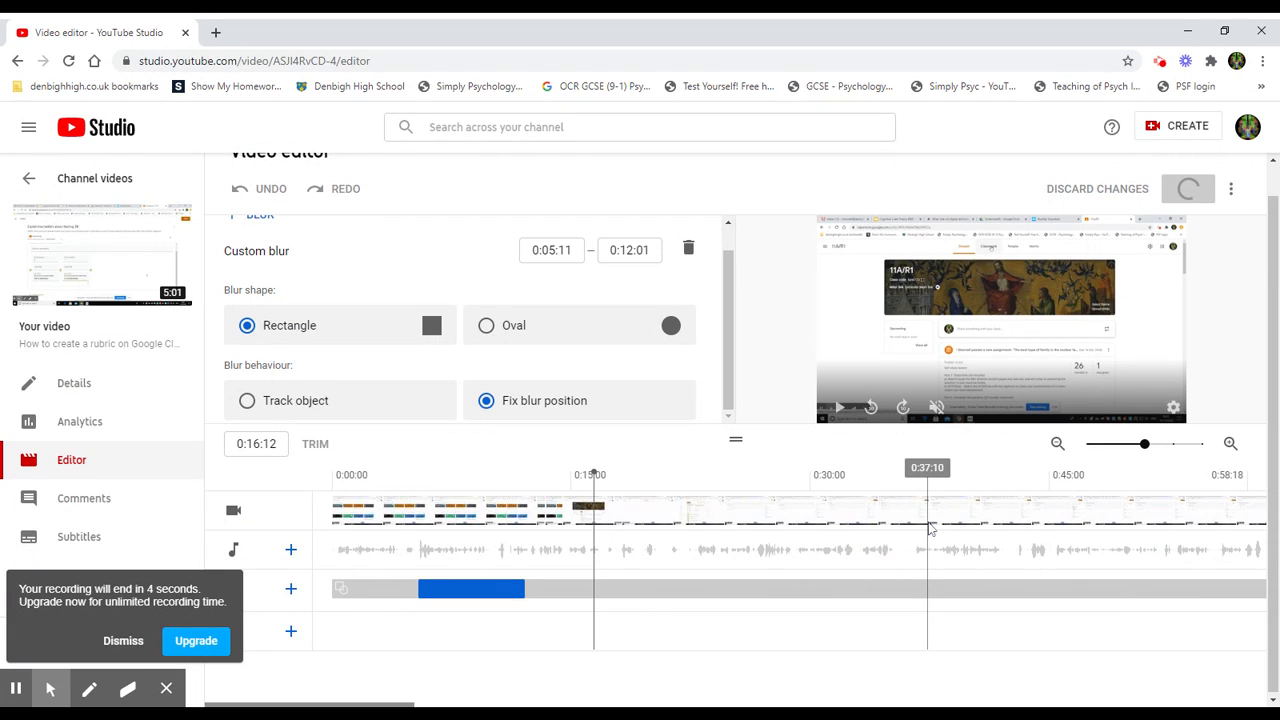